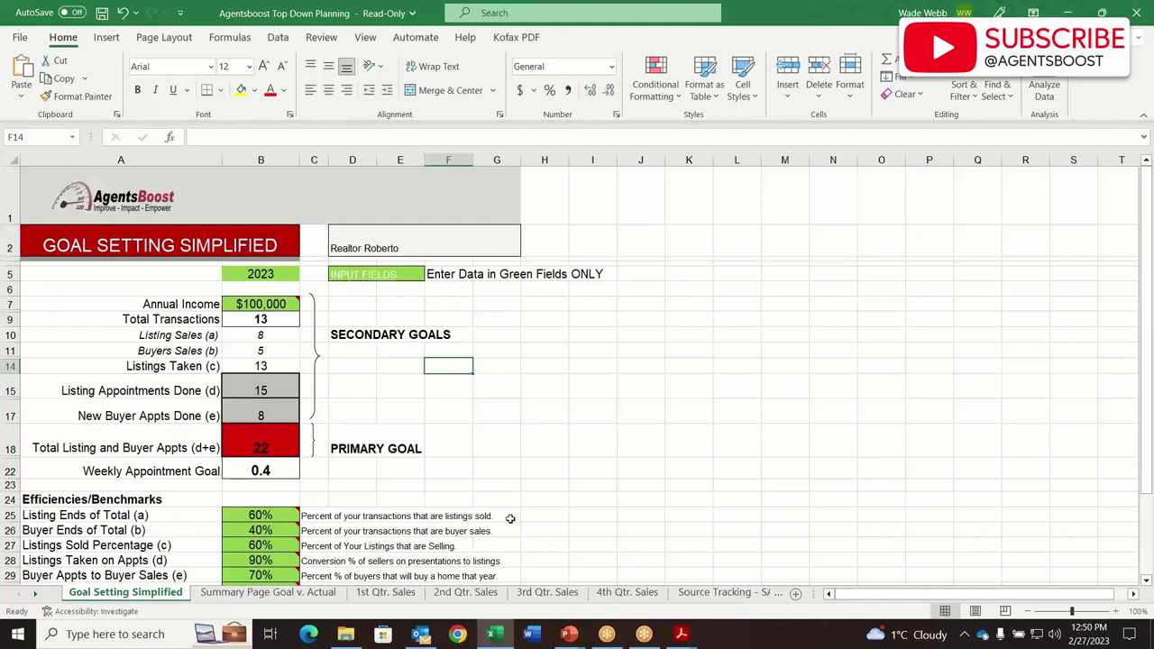
# Step: Examine the goal setting sheet down to the Total Weeks Worked row of the Efficiencies/Benchmarks section
pyautogui.press('Down')
pyautogui.press('Down')
pyautogui.press('Down')
pyautogui.press('Down')
pyautogui.press('Down')
pyautogui.press('Down')
pyautogui.press('Down')
pyautogui.press('Down')
pyautogui.press('Down')
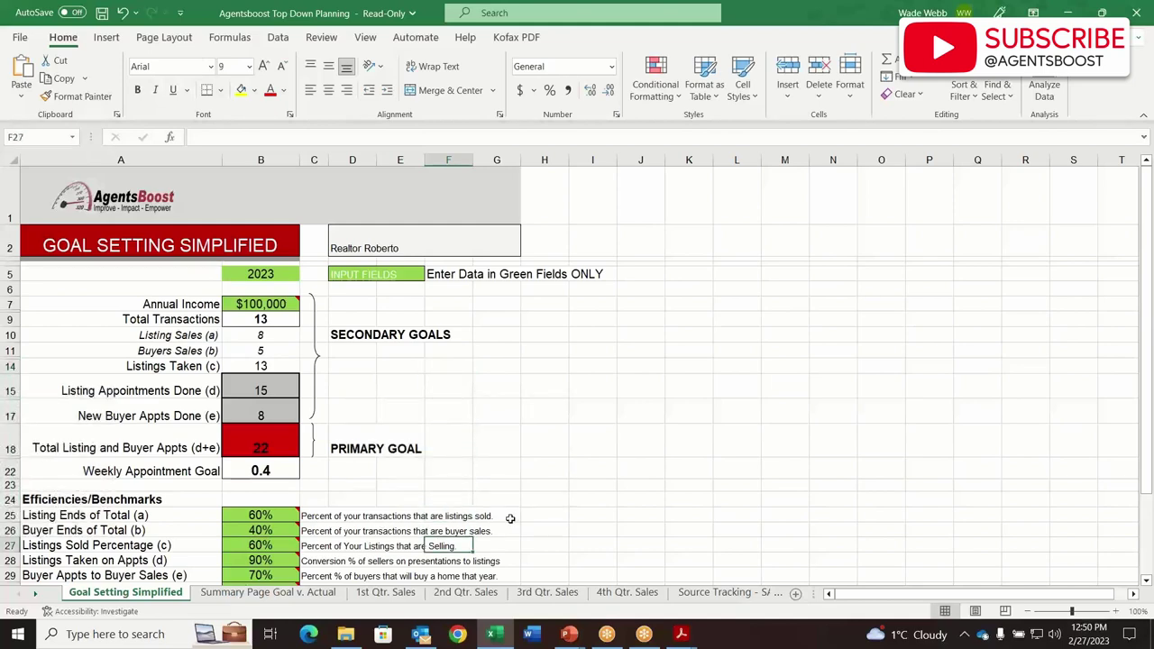
pyautogui.press('Down')
pyautogui.press('Down')
pyautogui.press('Down')
pyautogui.press('Down')
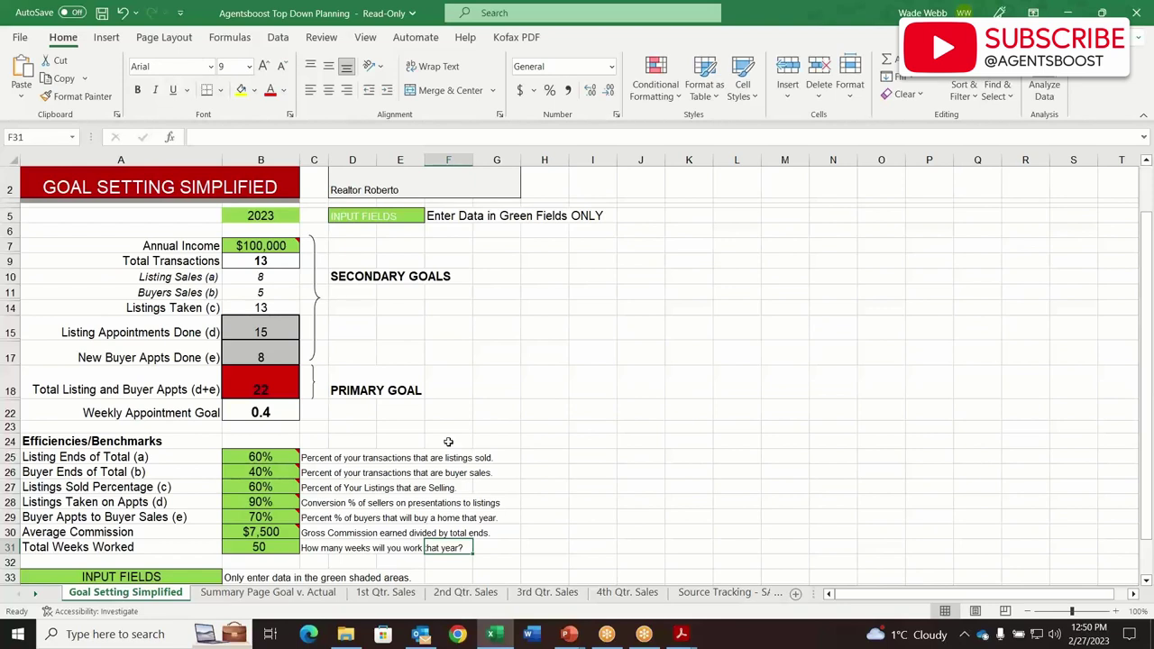
# Step: Review the realtor name field and the Annual Income input field with its note
pyautogui.click(372, 192)
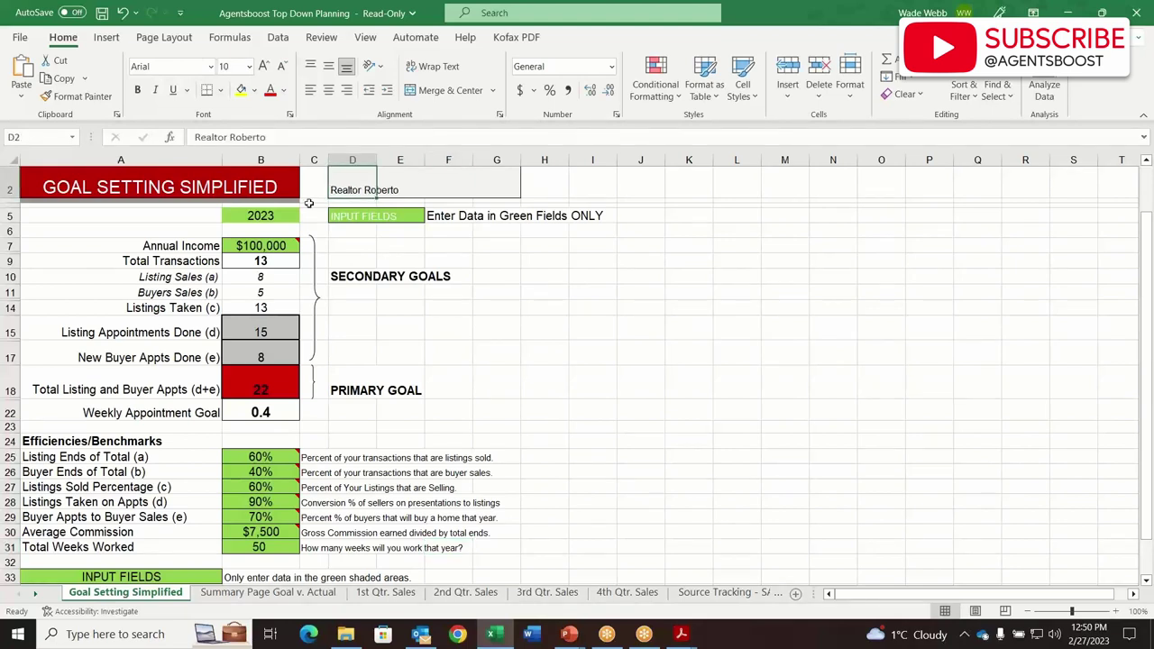
pyautogui.moveTo(281, 247)
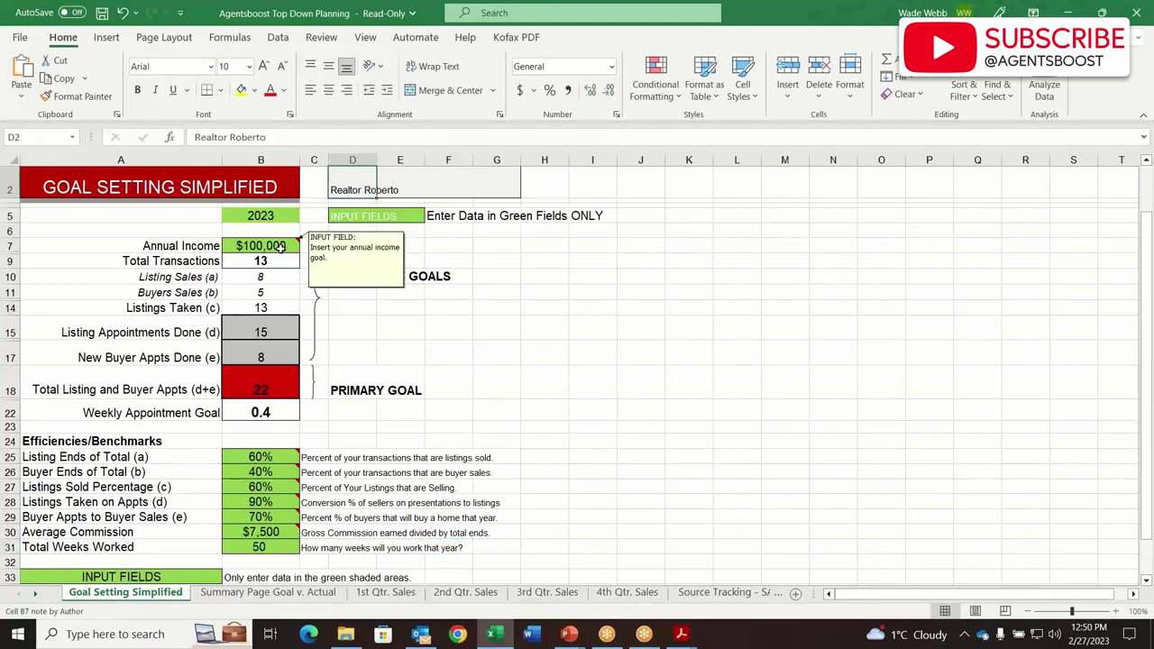
pyautogui.click(281, 247)
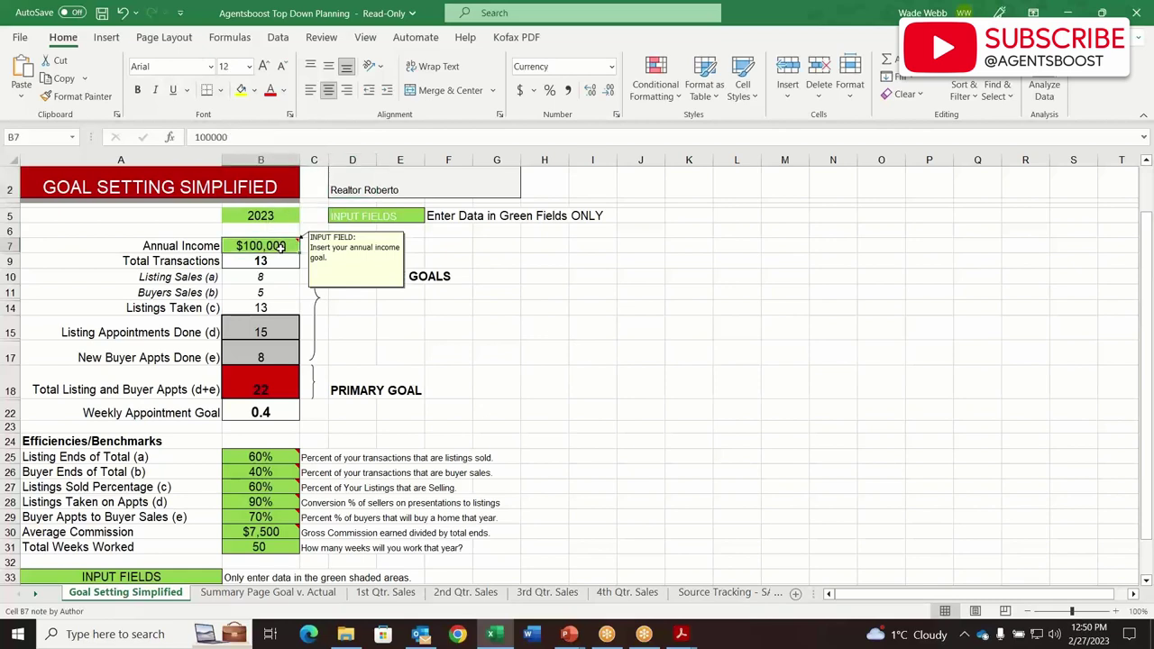
# Step: Set Buyer Ends of Total to 60% and Listing Ends of Total to 40% in the benchmarks
pyautogui.click(273, 459)
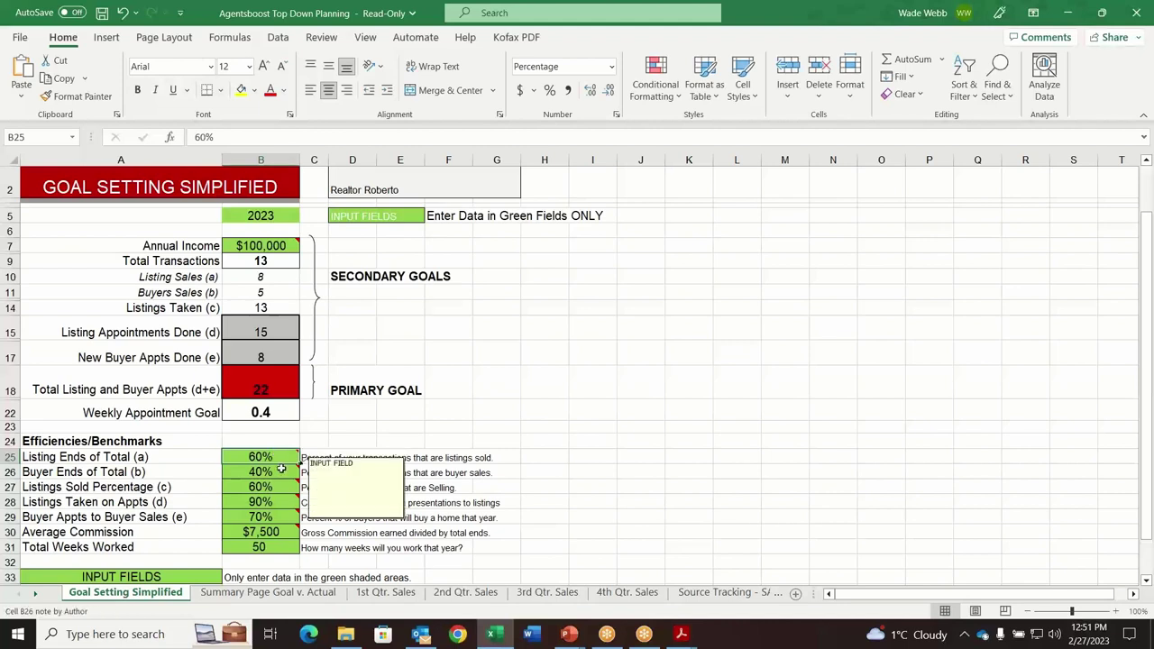
pyautogui.doubleClick(282, 468)
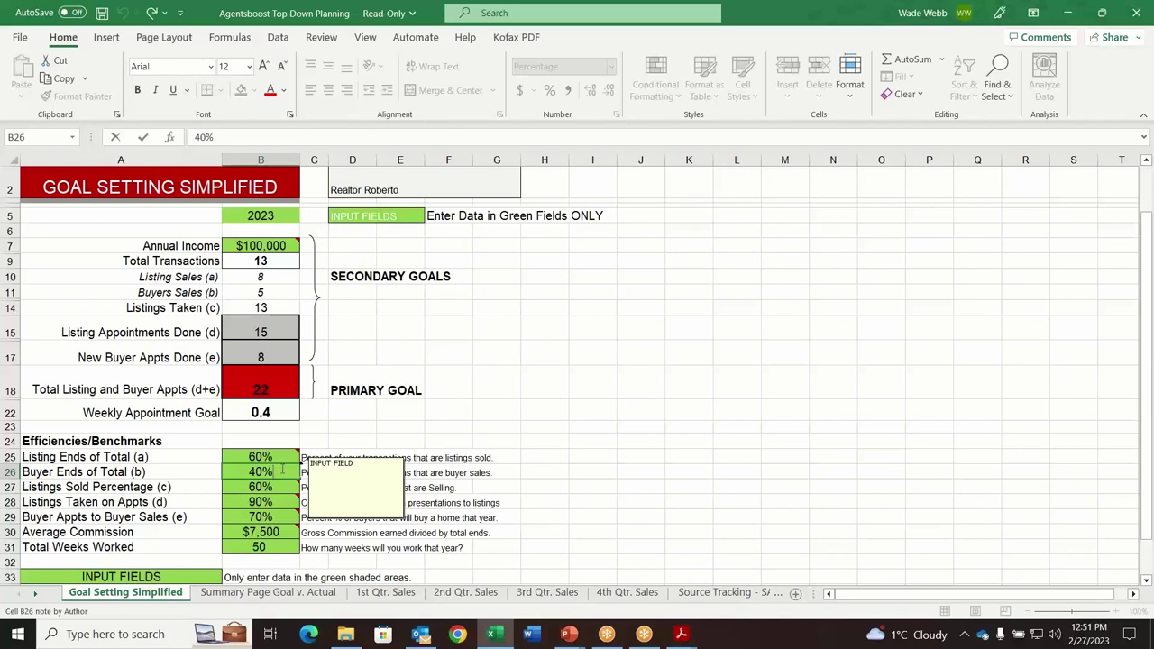
pyautogui.doubleClick(256, 471)
pyautogui.press('BackSpace')
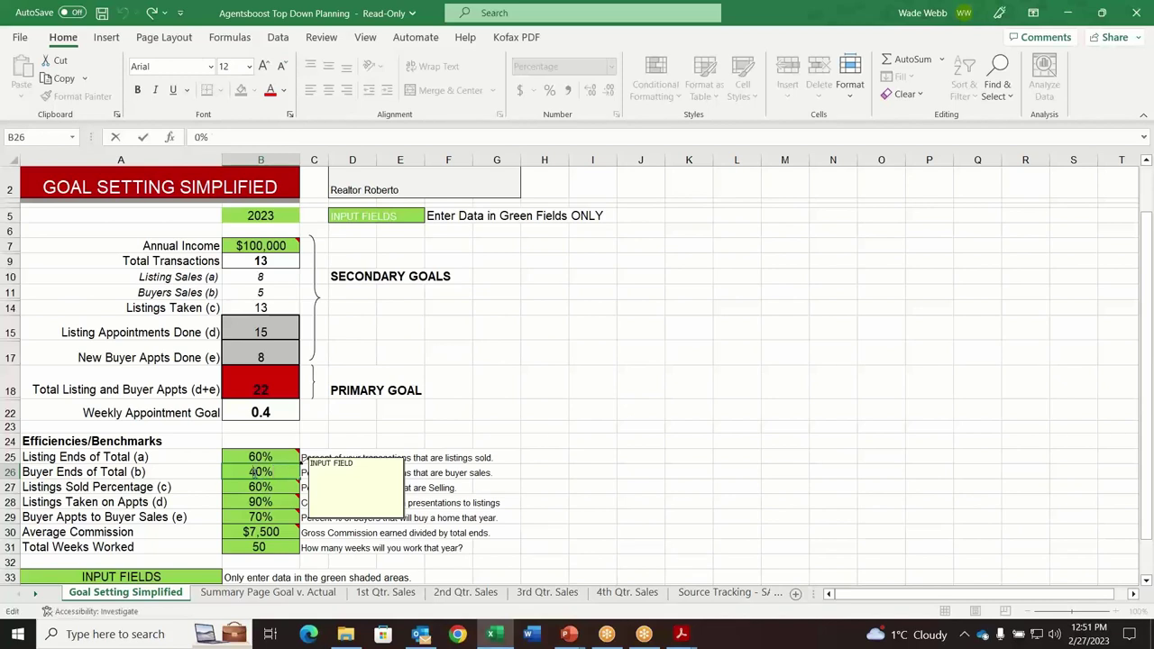
pyautogui.write('6')
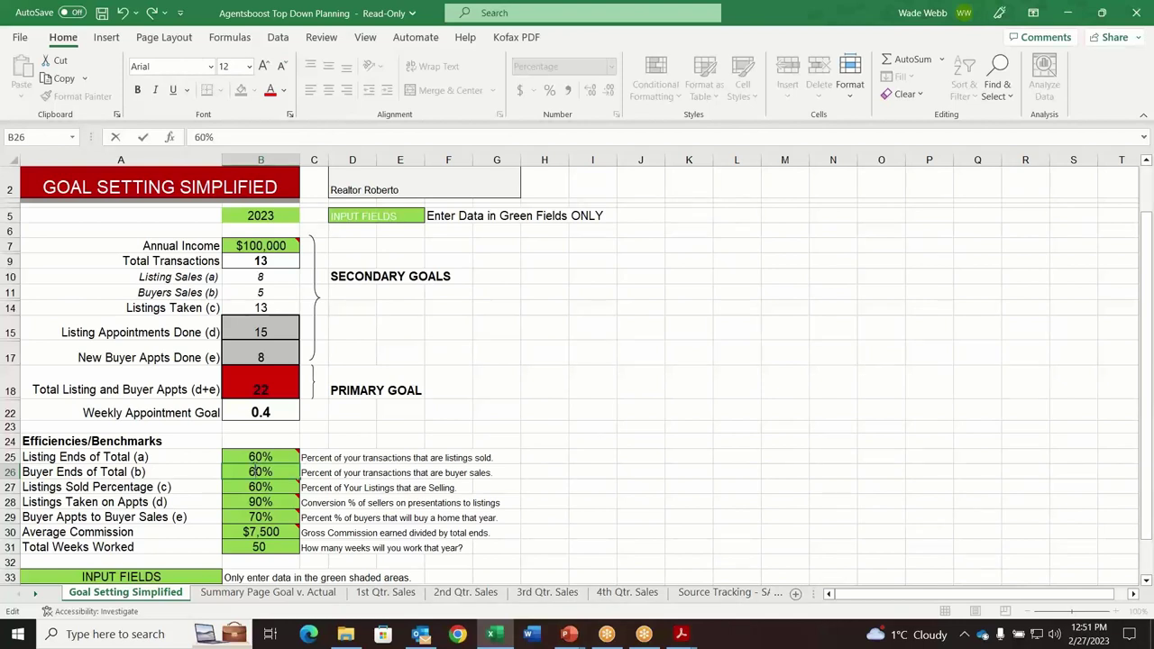
pyautogui.click(256, 457)
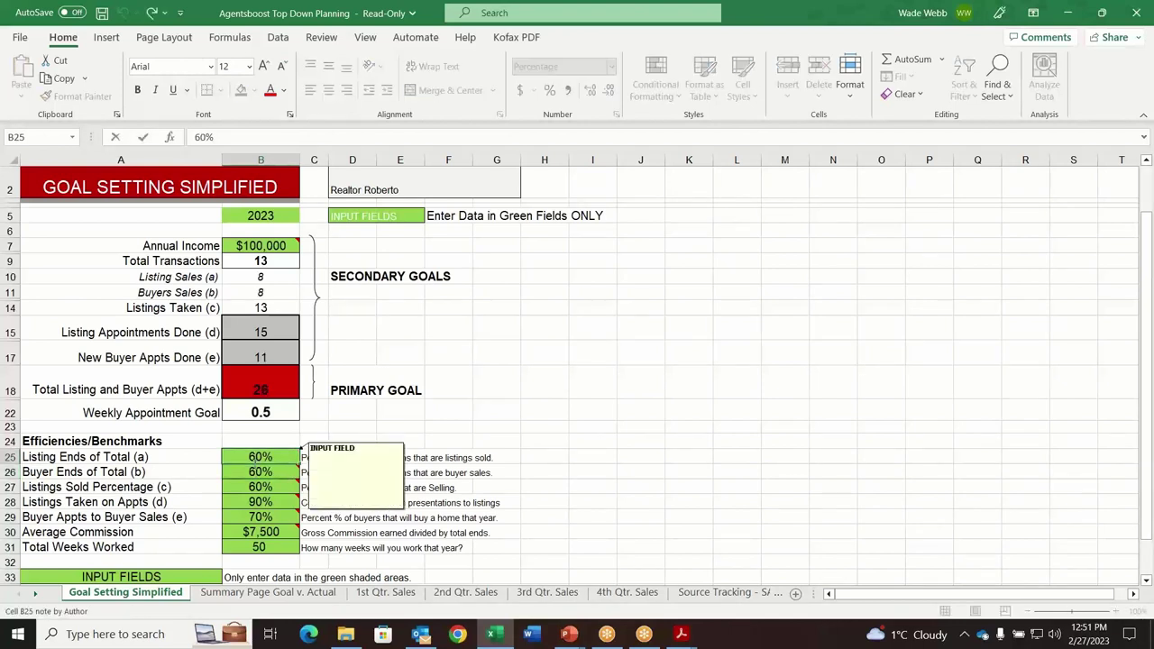
pyautogui.doubleClick(257, 457)
pyautogui.press('BackSpace')
pyautogui.write('4')
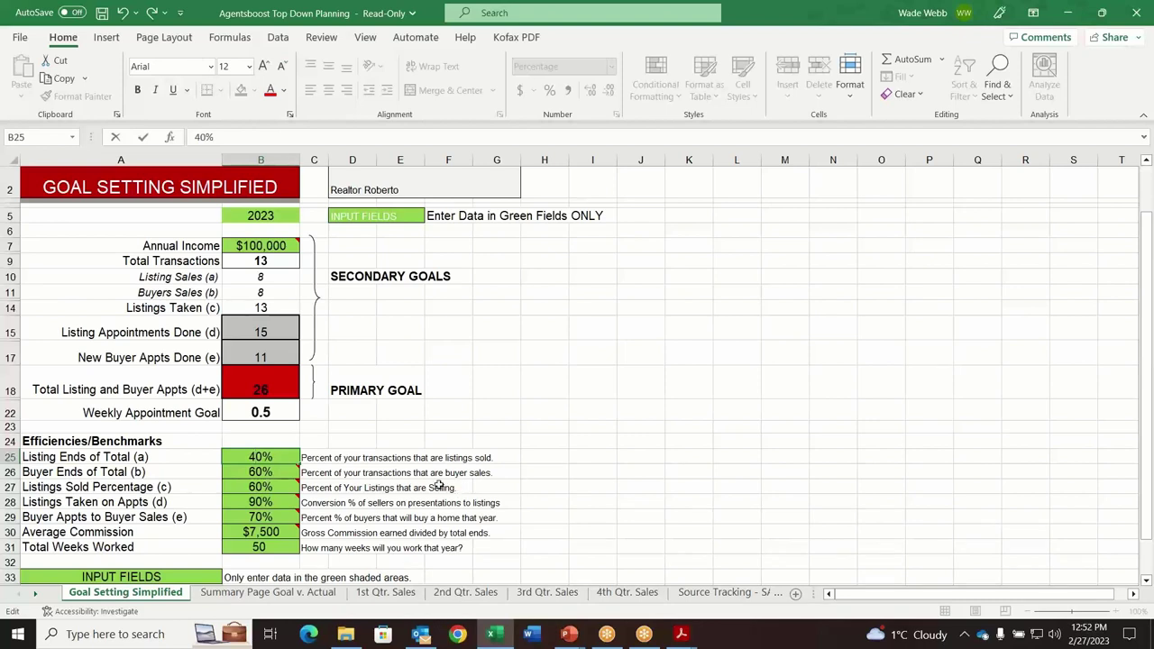
# Step: Set Listings Sold Percentage to 90% and Listings Taken on Appts to 70%
pyautogui.moveTo(259, 503)
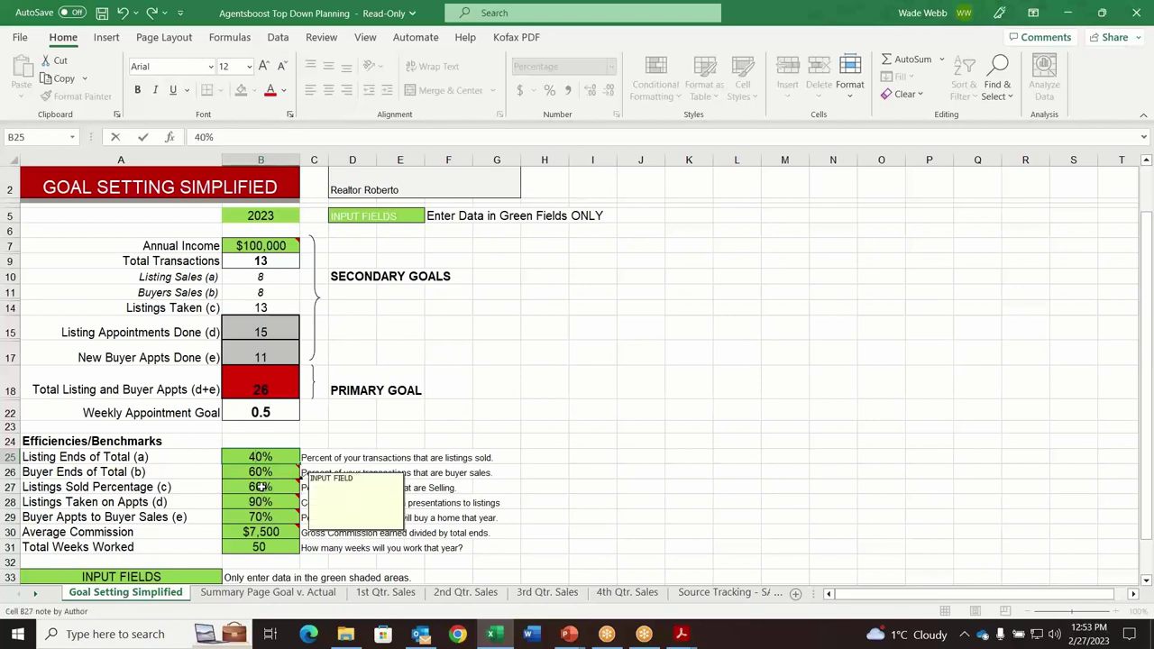
pyautogui.click(260, 486)
pyautogui.press('BackSpace')
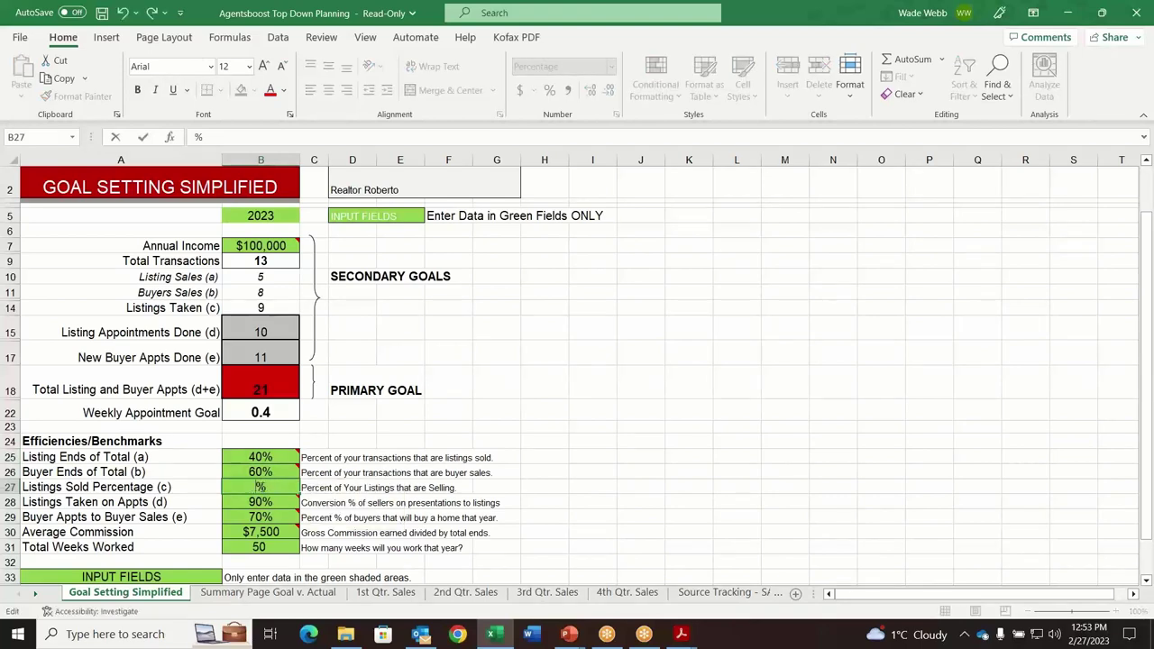
pyautogui.write('90')
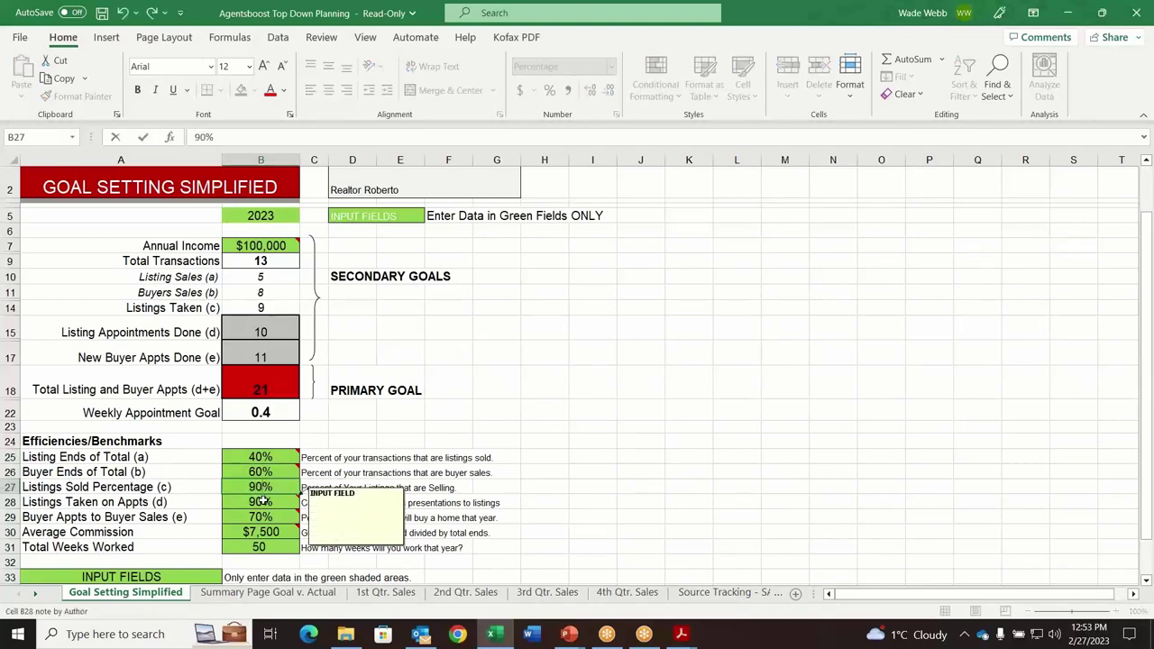
pyautogui.click(263, 501)
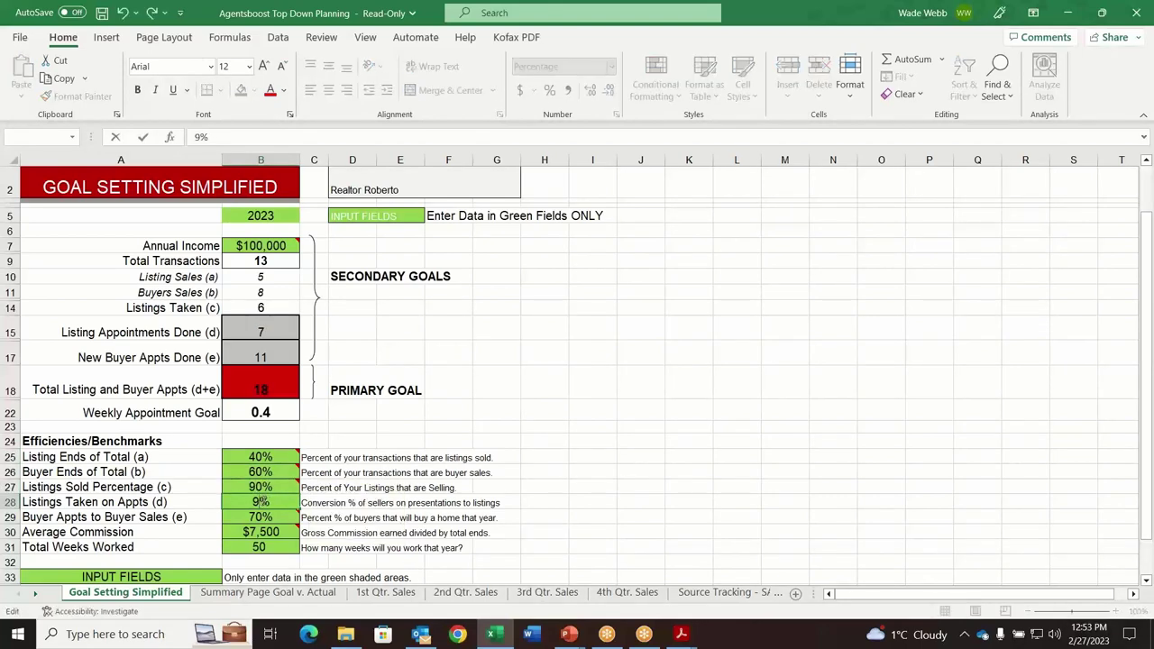
pyautogui.press('BackSpace')
pyautogui.write('70')
# Step: Set the Buyer Appts to Buyer Sales benchmark to 50%
pyautogui.moveTo(261, 518)
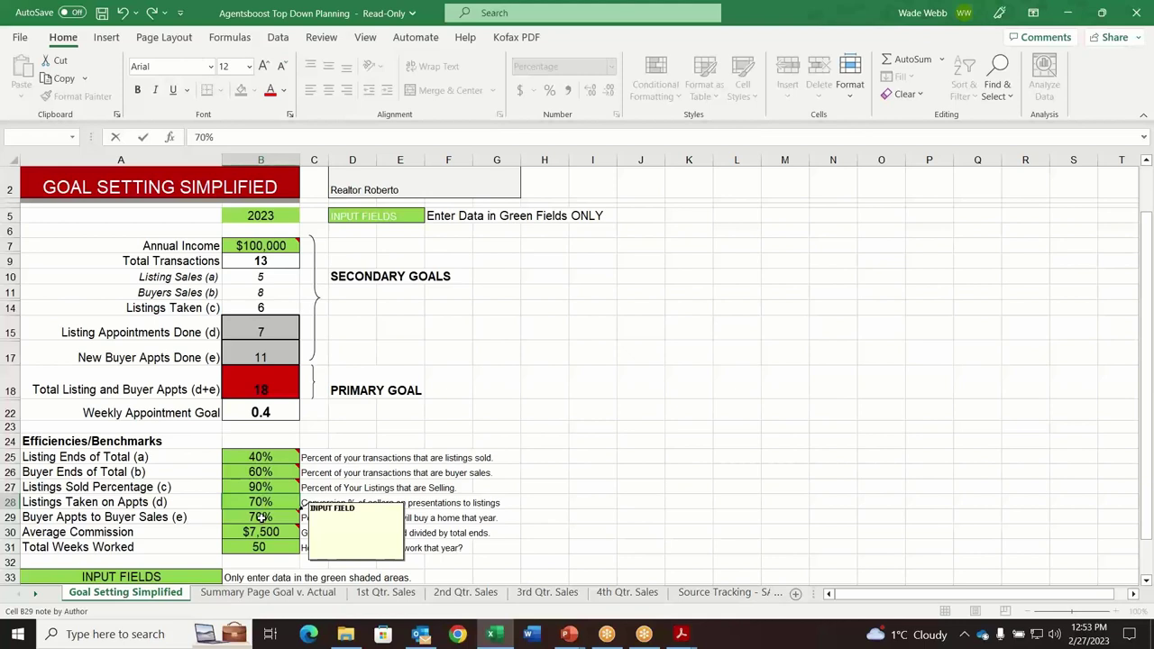
pyautogui.press('Return')
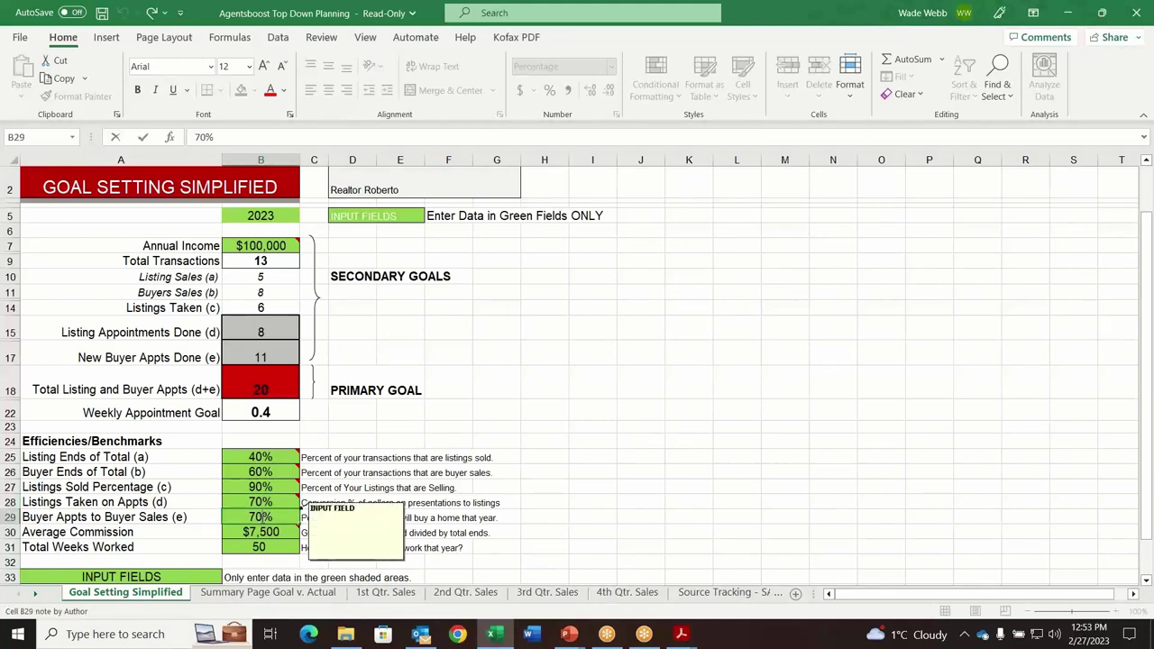
pyautogui.press('BackSpace')
pyautogui.write('50')
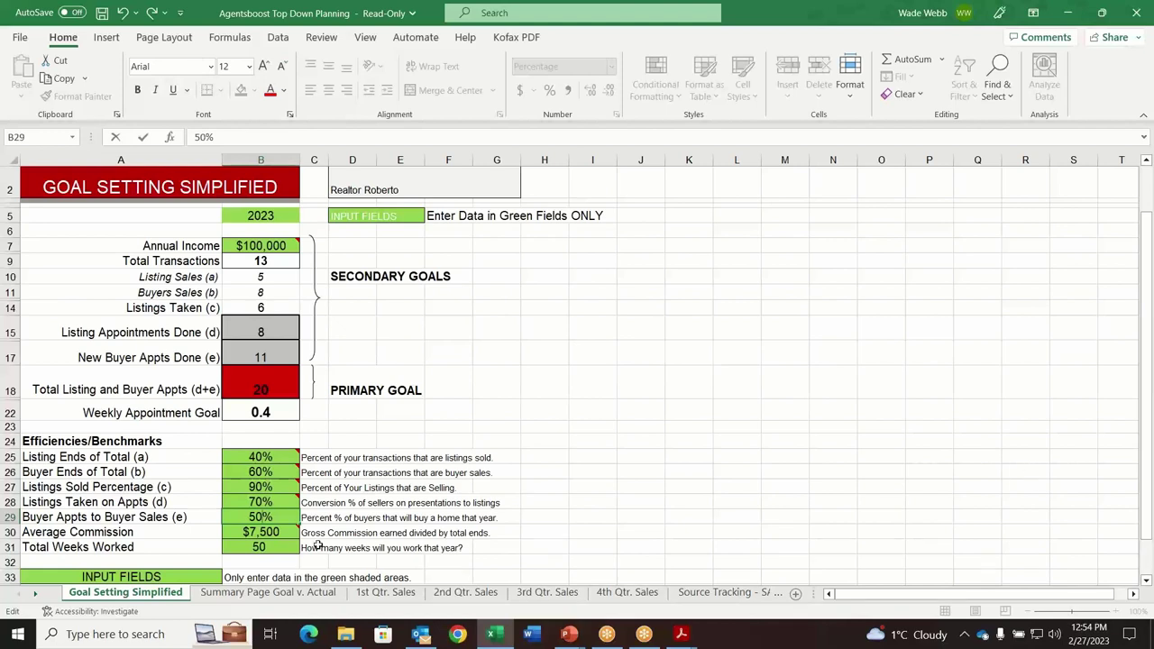
# Step: Set the Average Commission benchmark to 6000
pyautogui.doubleClick(288, 533)
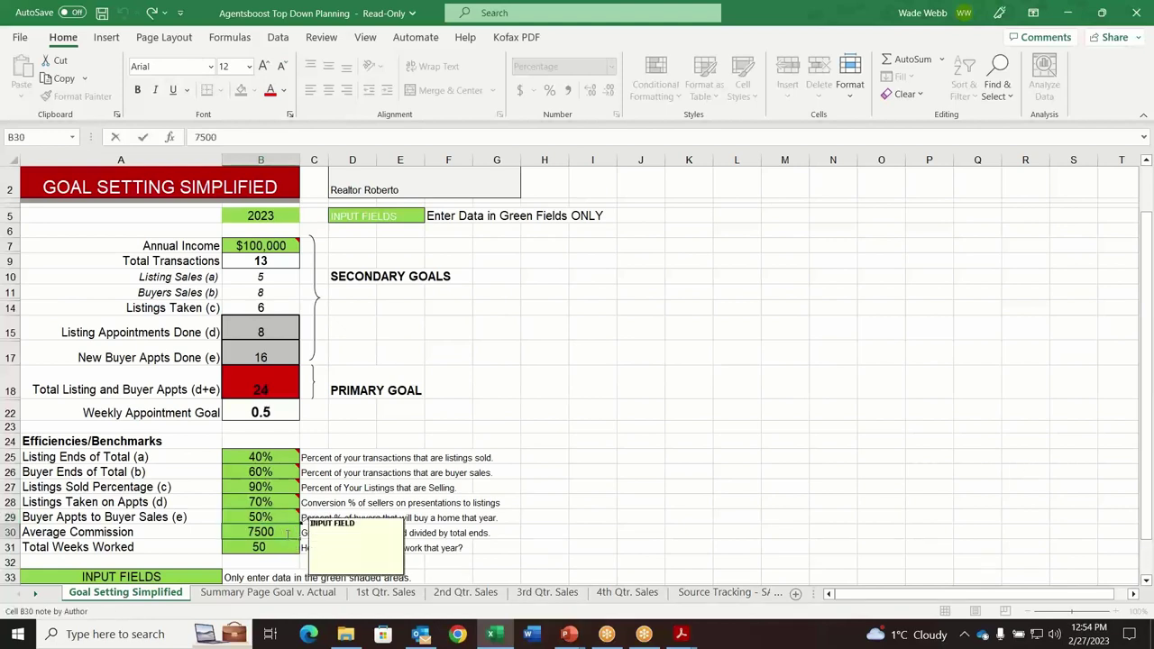
pyautogui.press('BackSpace')
pyautogui.press('BackSpace')
pyautogui.press('BackSpace')
pyautogui.press('BackSpace')
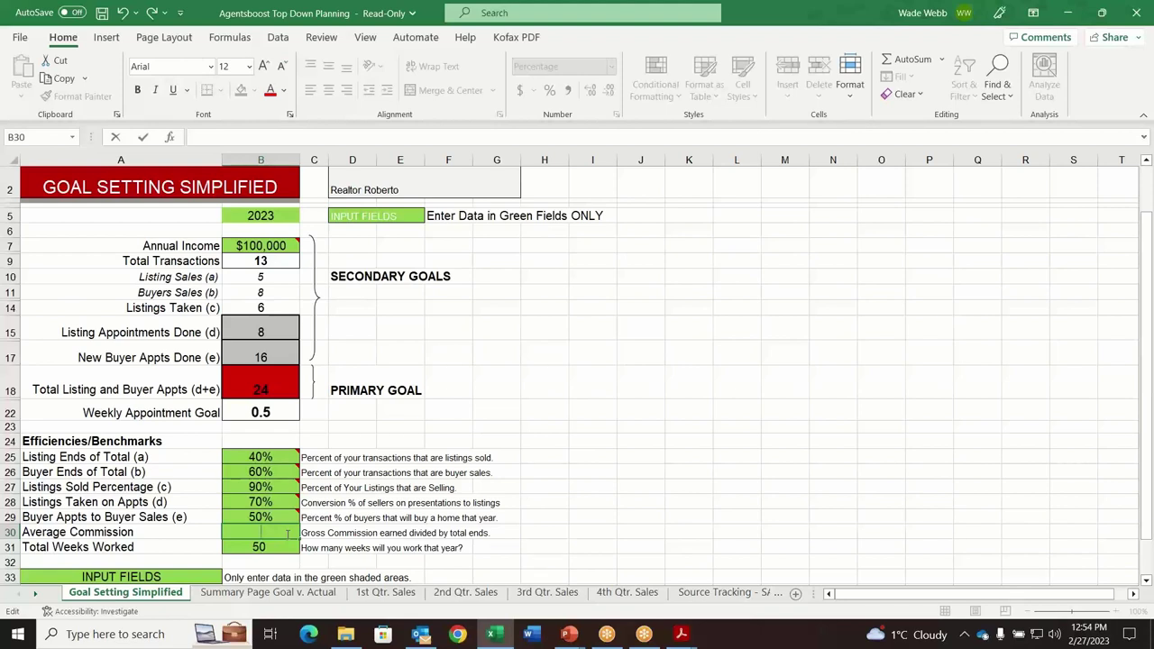
pyautogui.write('6000')
pyautogui.click(287, 546)
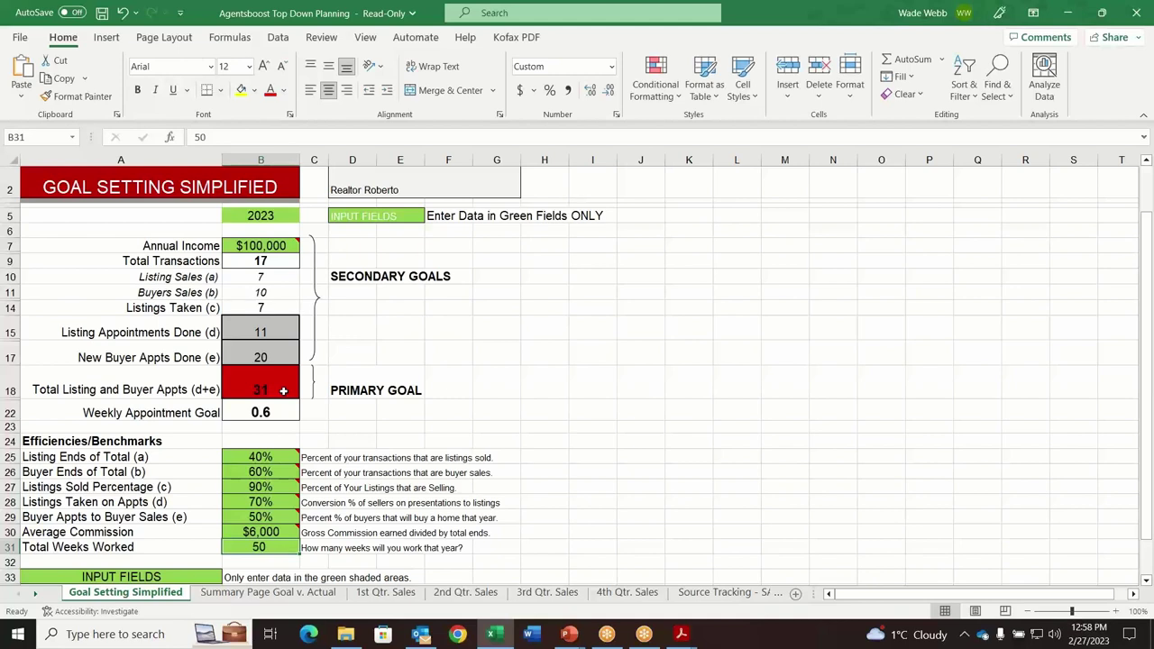
# Step: Look through the goal versus actual summary, the quarterly sales trackers, and the source and appointment tracking sheets
pyautogui.click(313, 593)
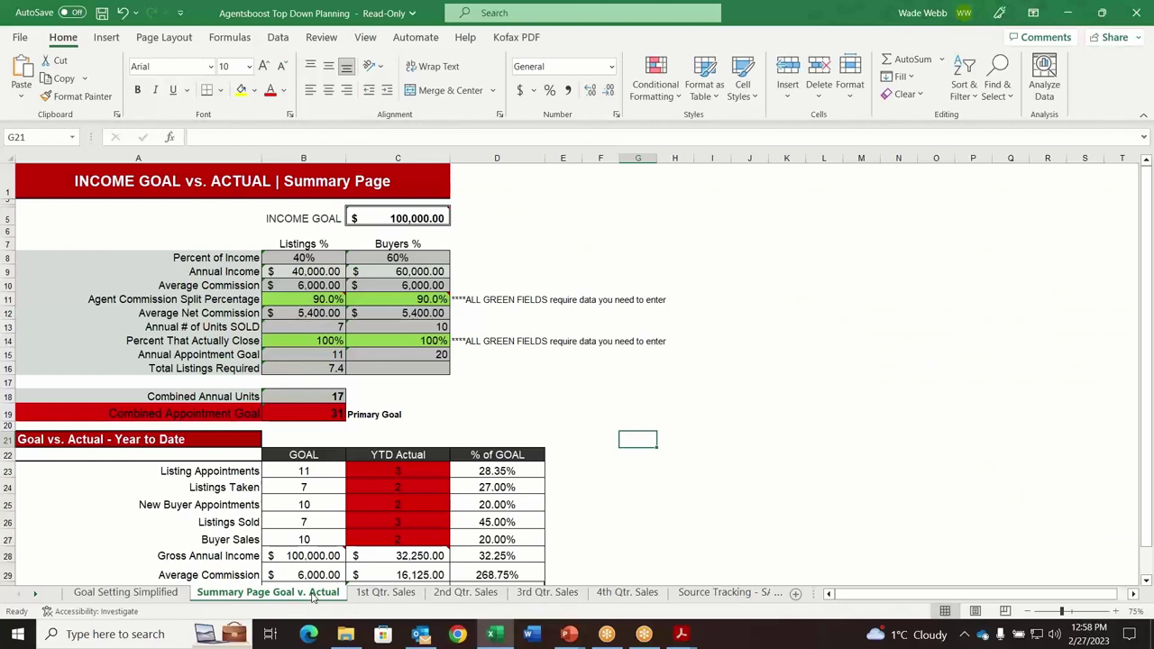
pyautogui.click(386, 593)
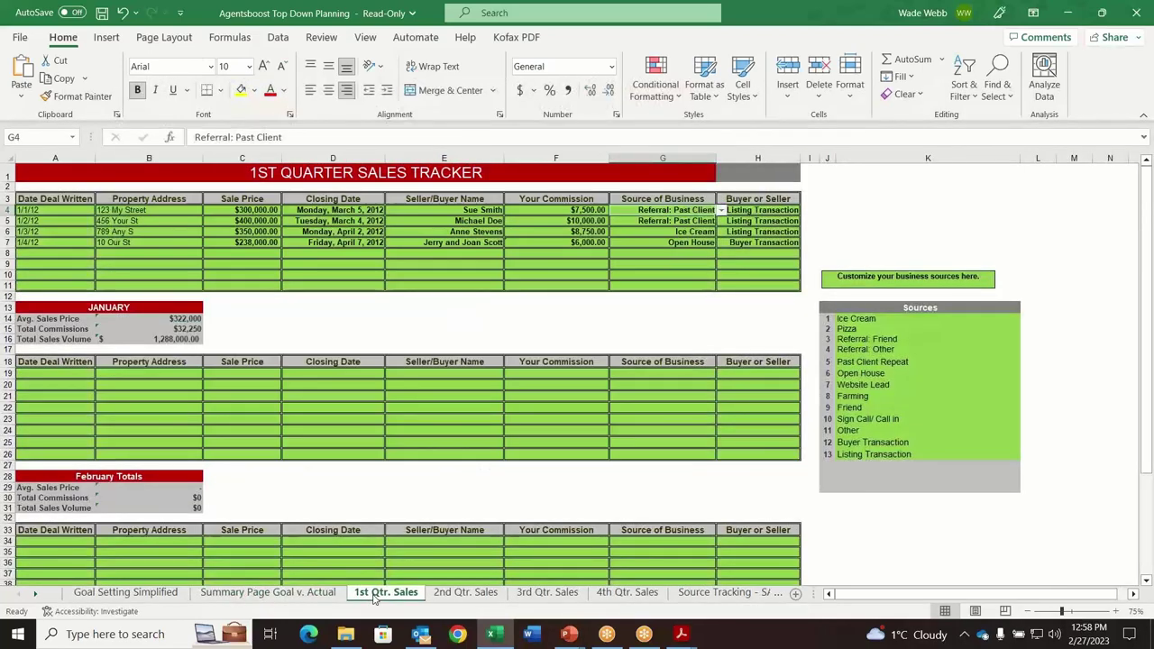
pyautogui.click(445, 598)
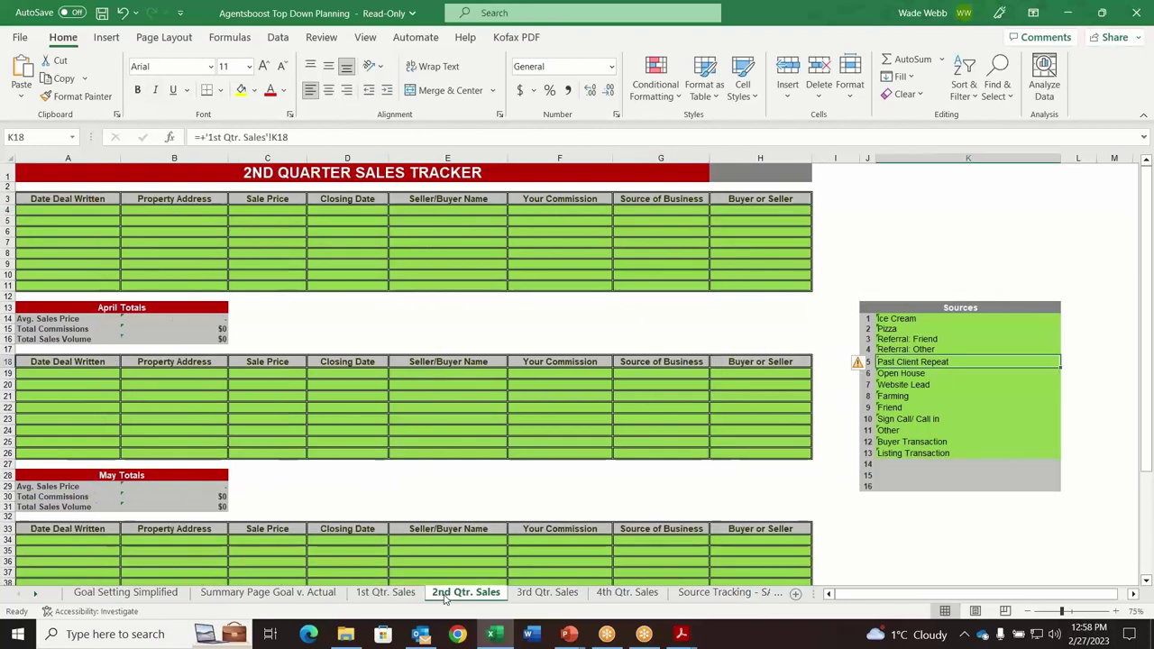
pyautogui.click(544, 595)
pyautogui.click(691, 595)
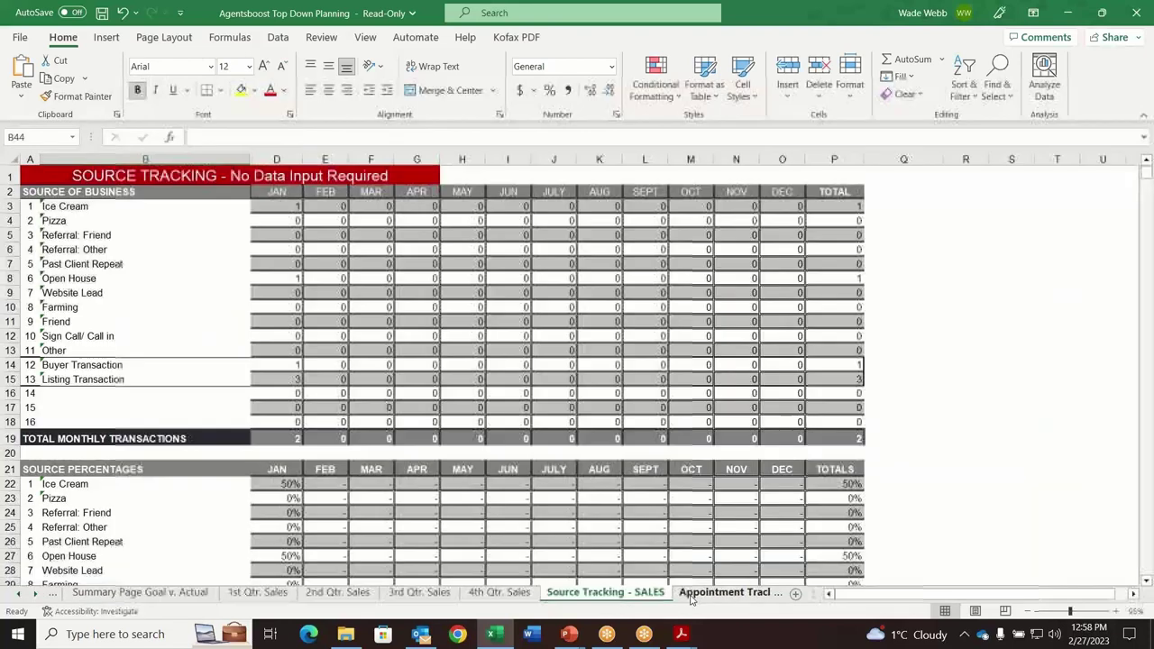
pyautogui.hotkey('ctrl', 'pagedown')
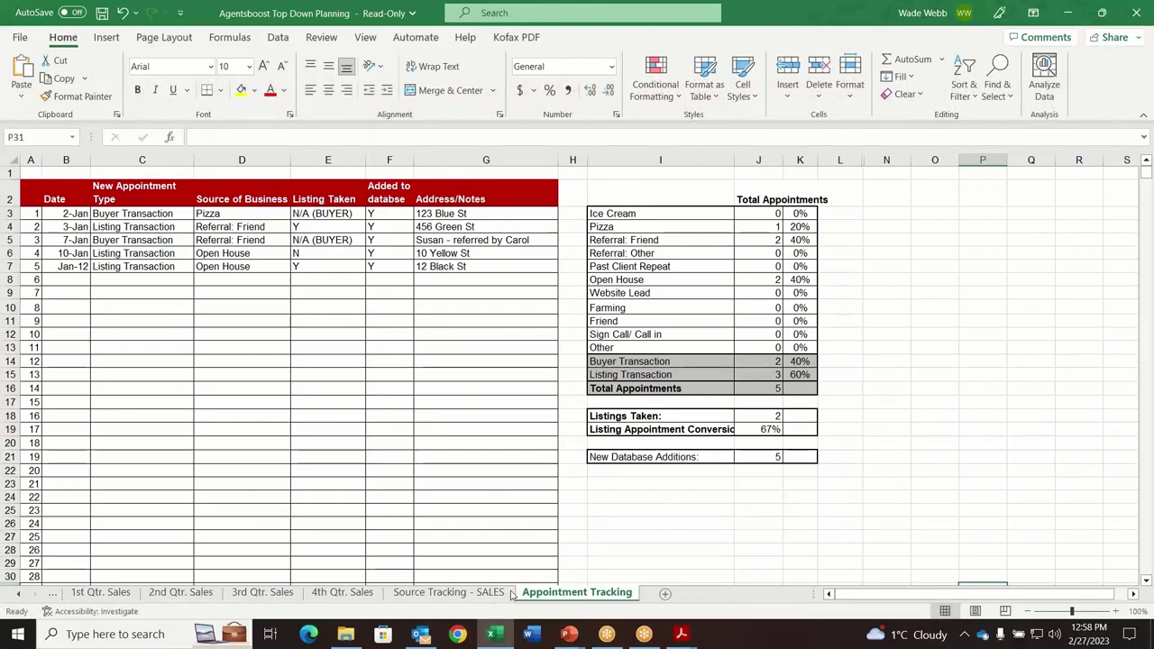
# Step: Look back through the source tracking and quarterly sales sheets and return to the Goal Setting Simplified sheet
pyautogui.click(462, 593)
pyautogui.click(338, 593)
pyautogui.click(266, 593)
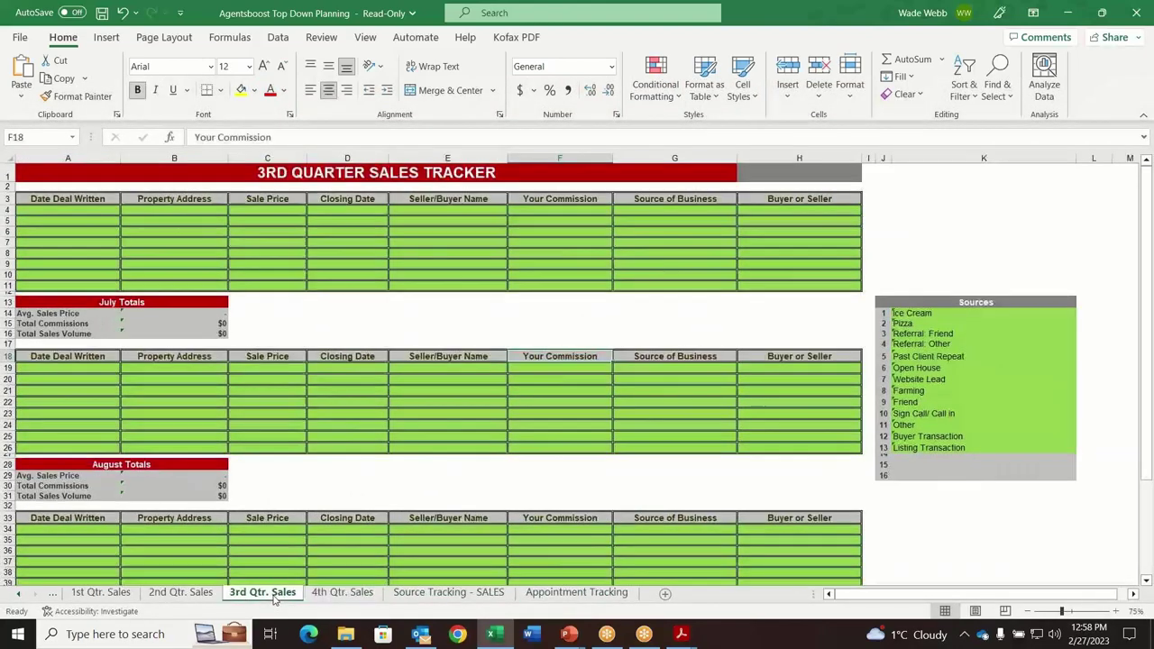
pyautogui.click(185, 593)
pyautogui.click(100, 593)
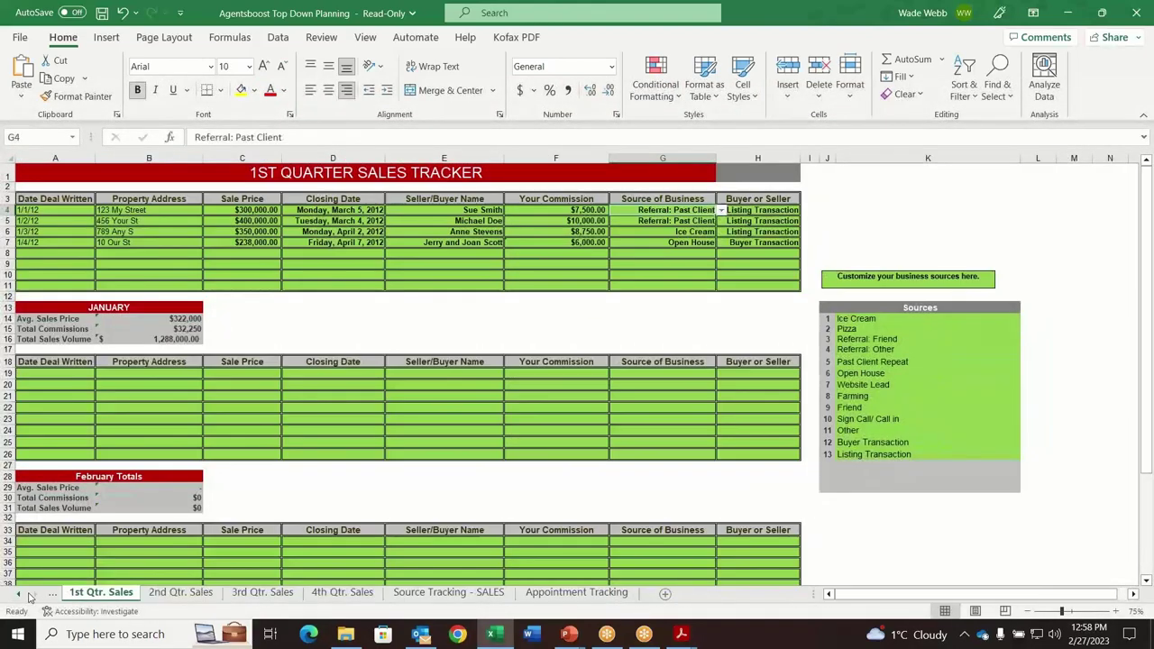
pyautogui.click(19, 593)
pyautogui.click(19, 593)
pyautogui.click(22, 599)
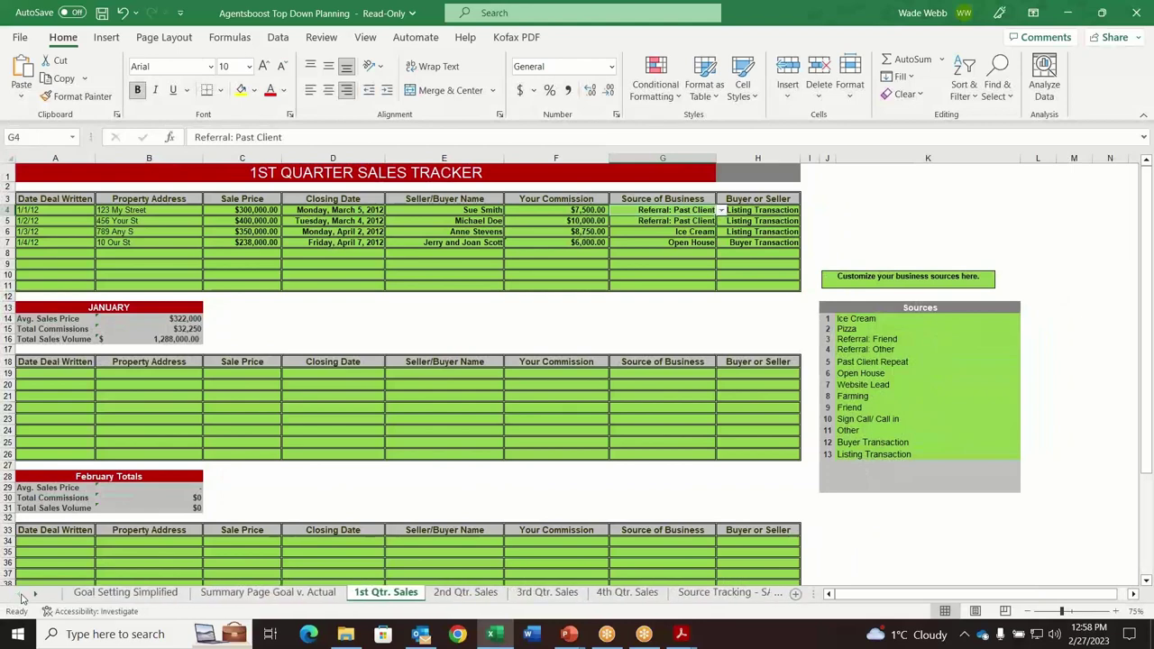
pyautogui.click(108, 593)
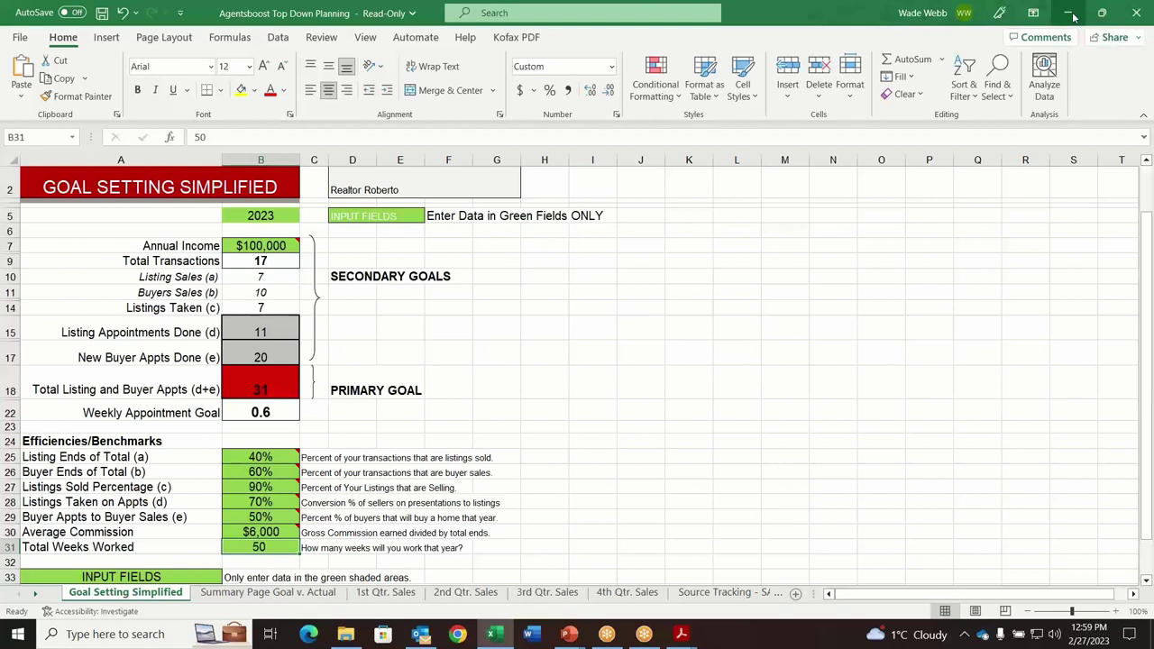
# Step: Minimize the workbook and switch to the PowerPoint presentation Agentsboost Strategies For Success Week 1
pyautogui.click(1073, 12)
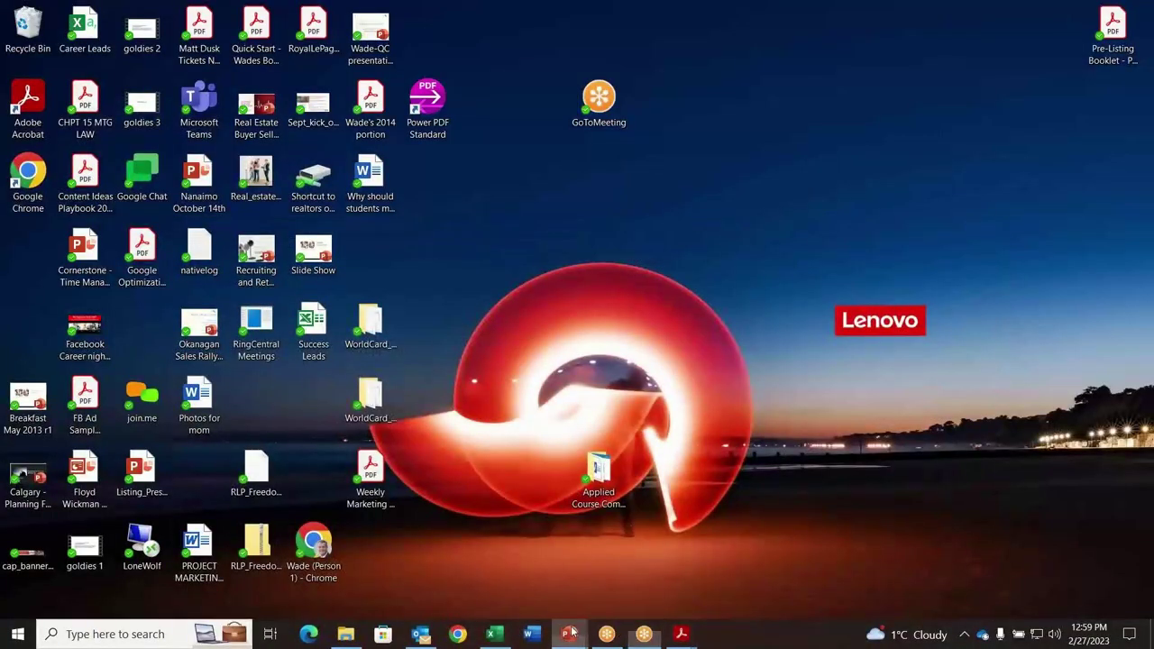
pyautogui.moveTo(569, 634)
pyautogui.click(529, 575)
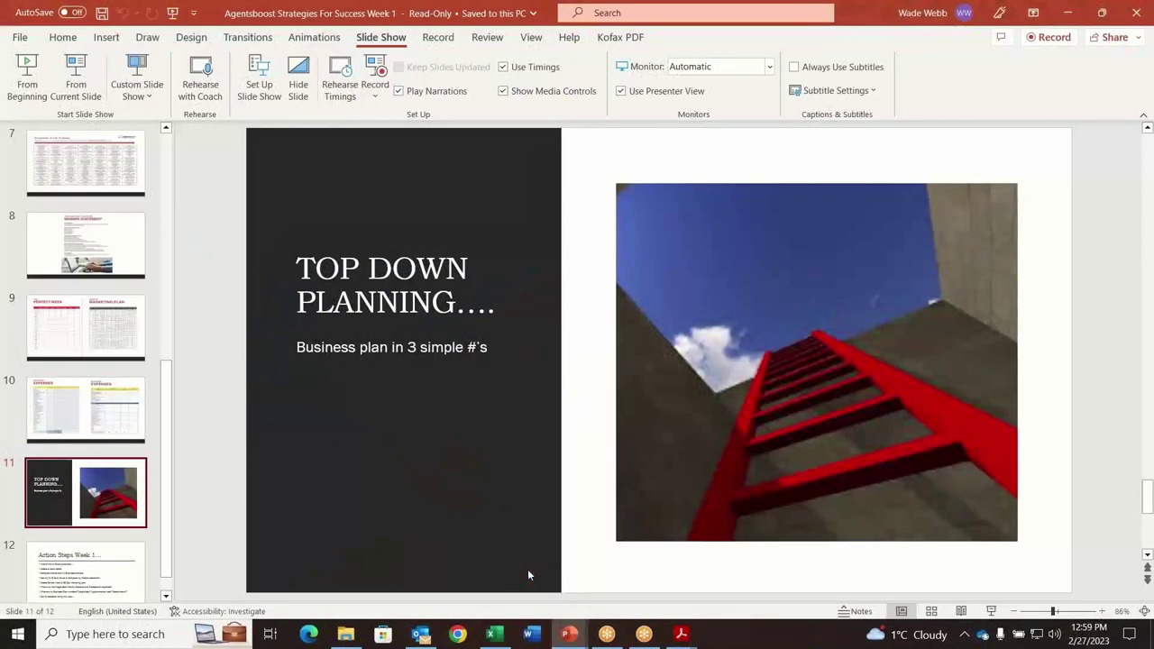